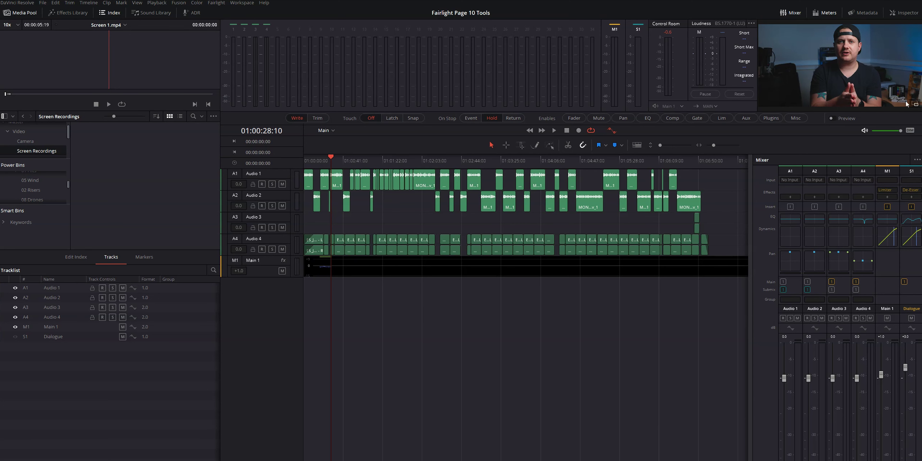
Float the video viewer into its own window, move and enlarge it, then dock it again
left_click(914, 105)
left_click_drag(493, 173, 383, 207)
left_click_drag(464, 225, 675, 225)
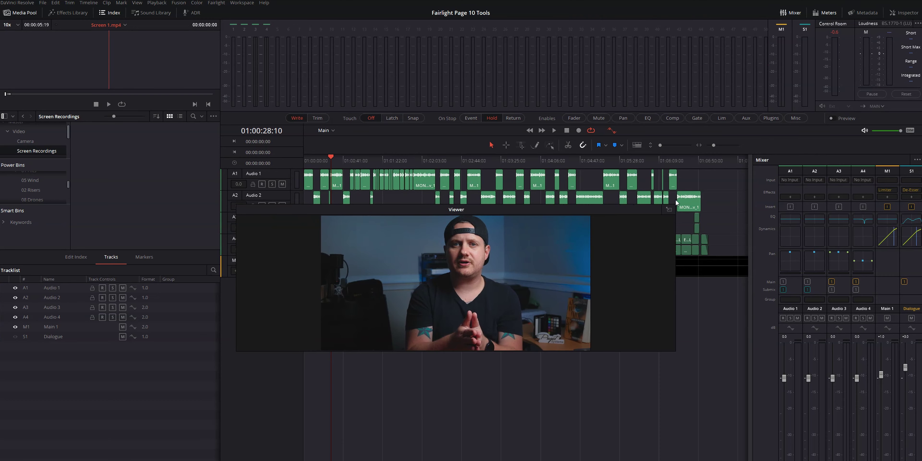
left_click_drag(491, 204, 649, 118)
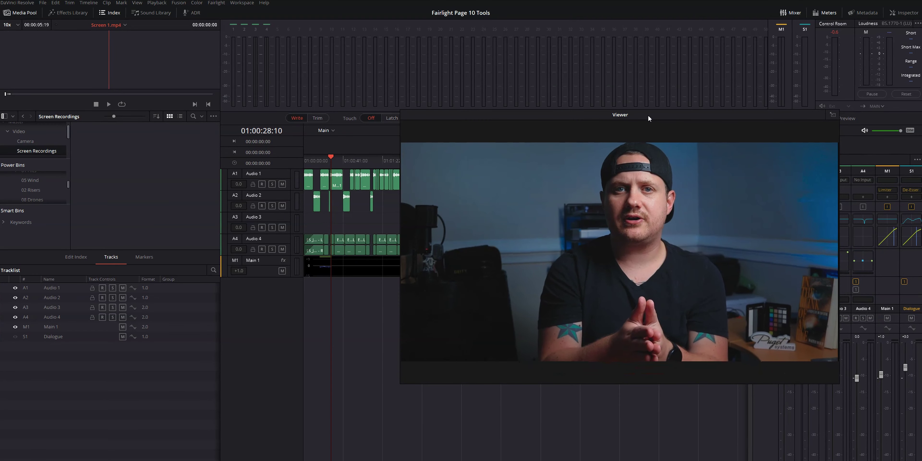
left_click(831, 115)
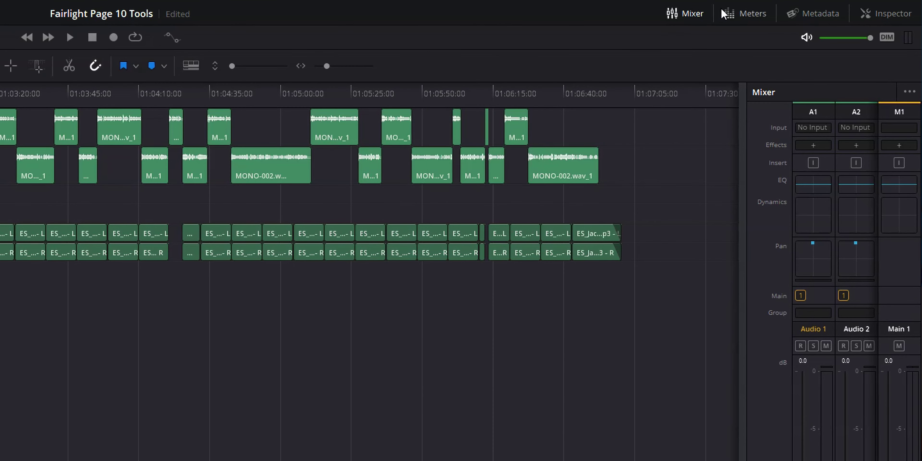
Show the level and loudness meters during playback, then hide them again
left_click(727, 15)
key("space")
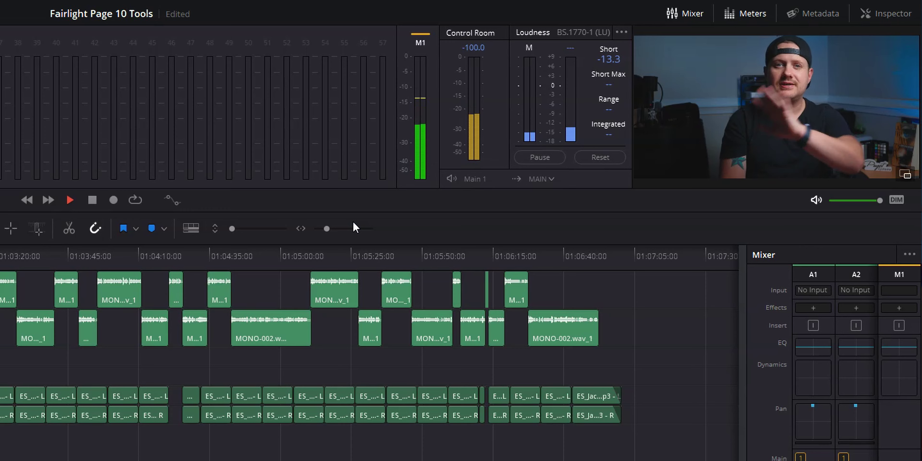
left_click(740, 20)
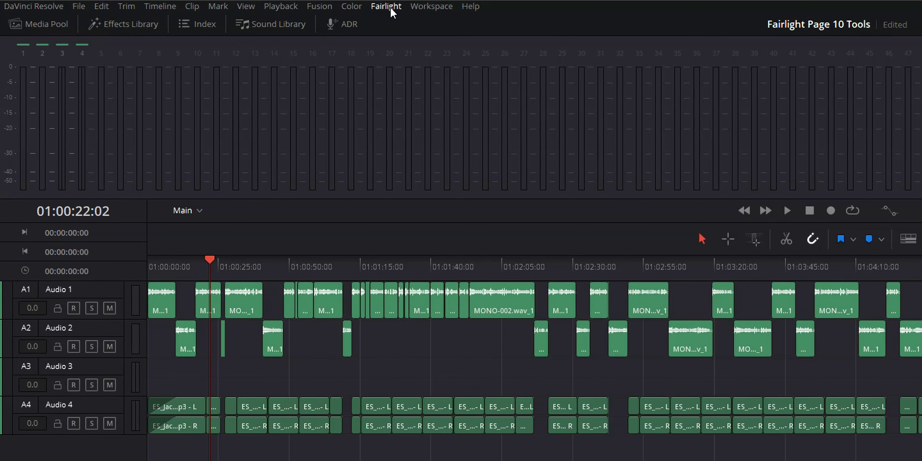
In Bus Format, add a mono Sub 1 bus named Dialogue alongside Main 1
left_click(386, 6)
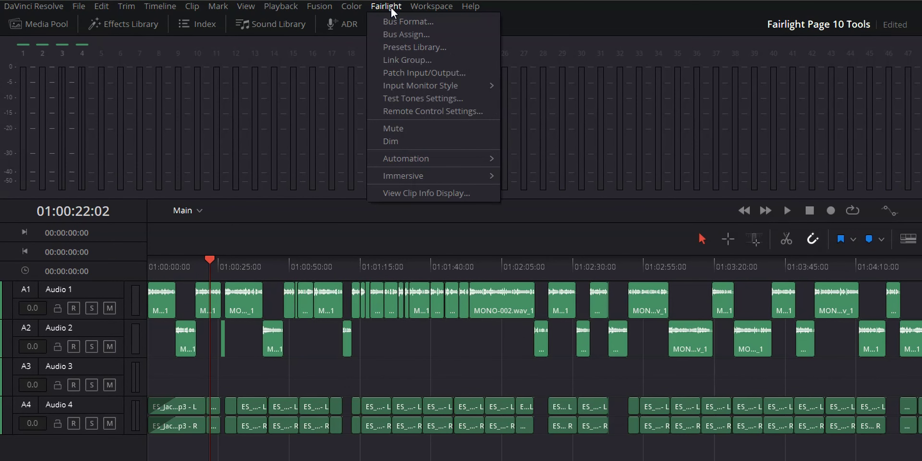
left_click(396, 22)
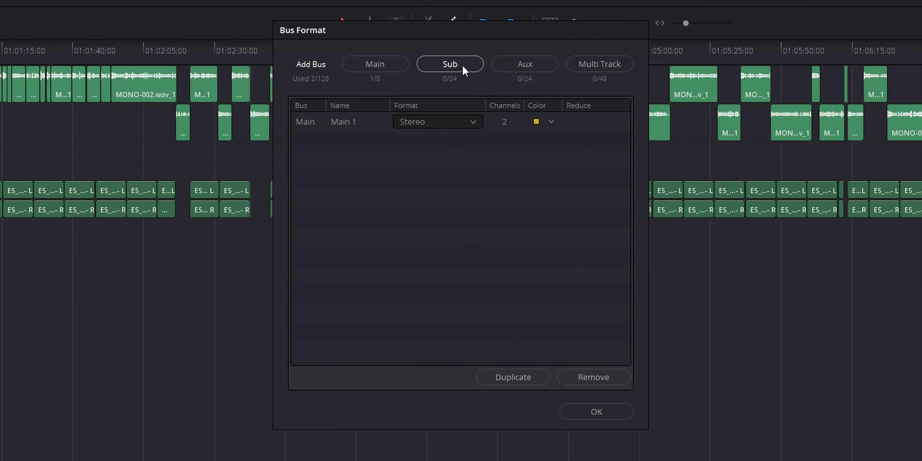
left_click(821, 281)
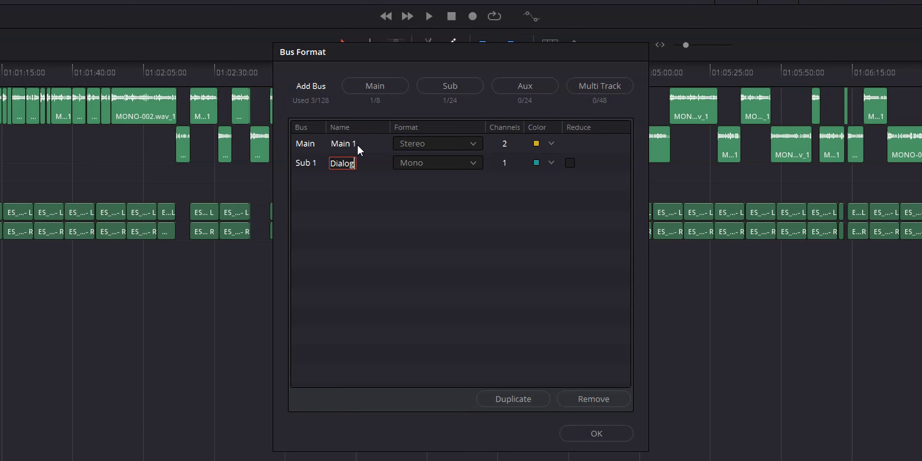
left_click(462, 164)
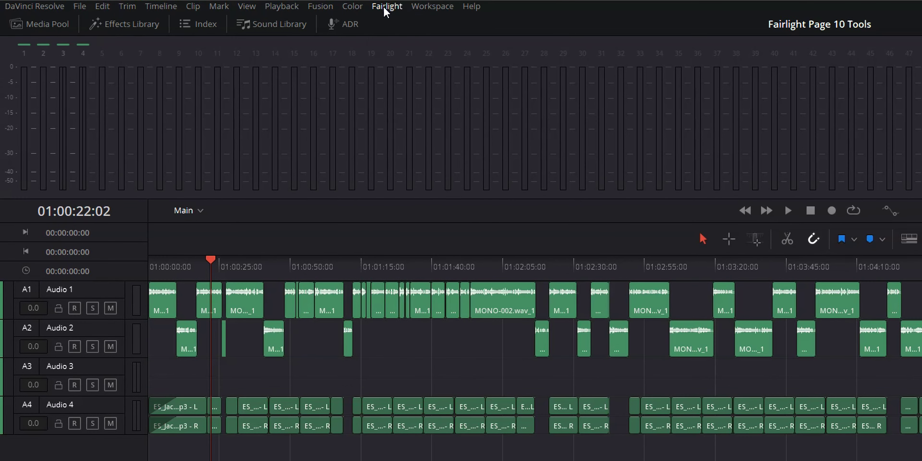
left_click(387, 7)
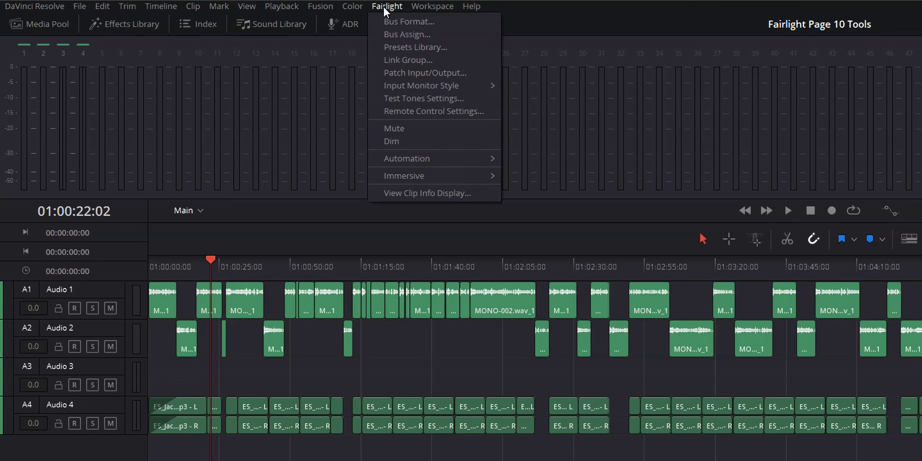
Move Audio 1 and Audio 2 off Main 1 onto S1:Dialogue and save the assignments
left_click(403, 35)
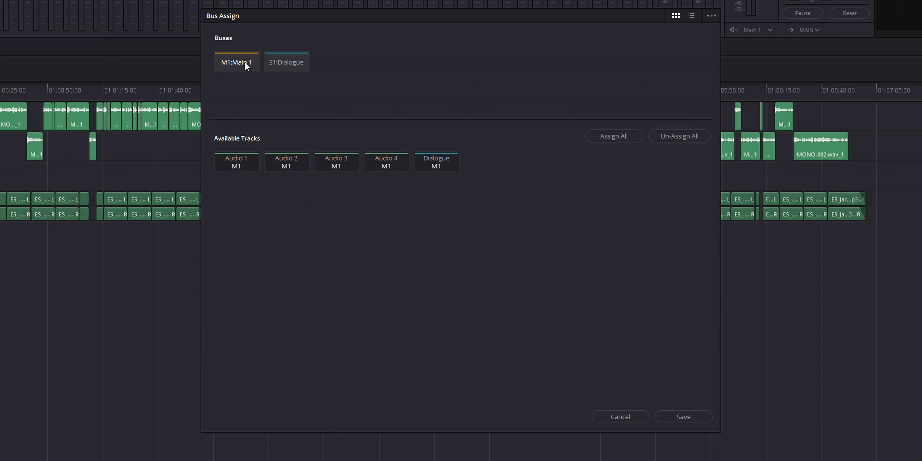
left_click(246, 162)
left_click(271, 170)
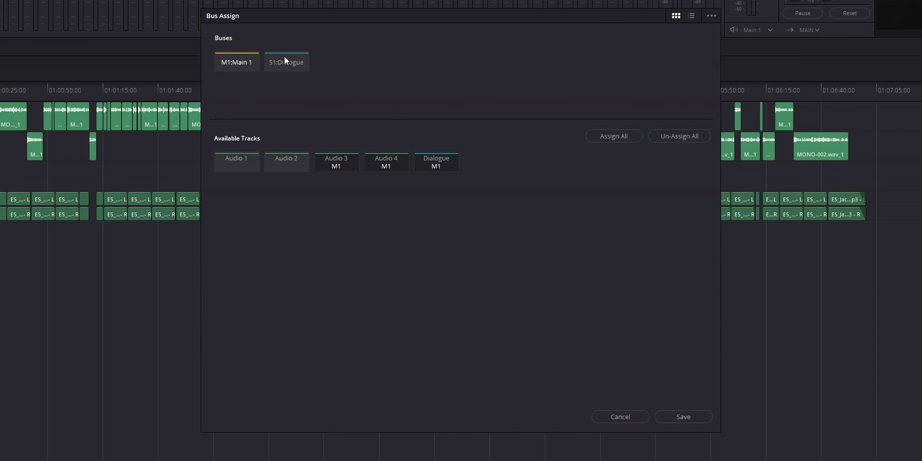
left_click(285, 63)
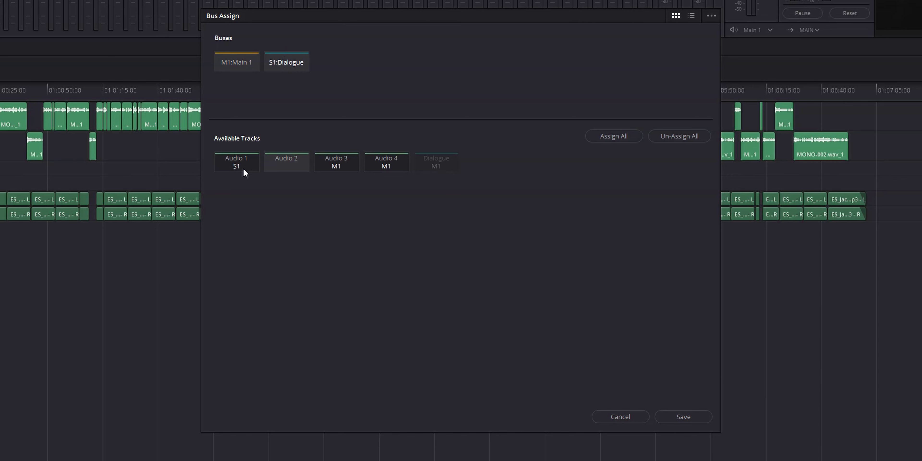
left_click(274, 167)
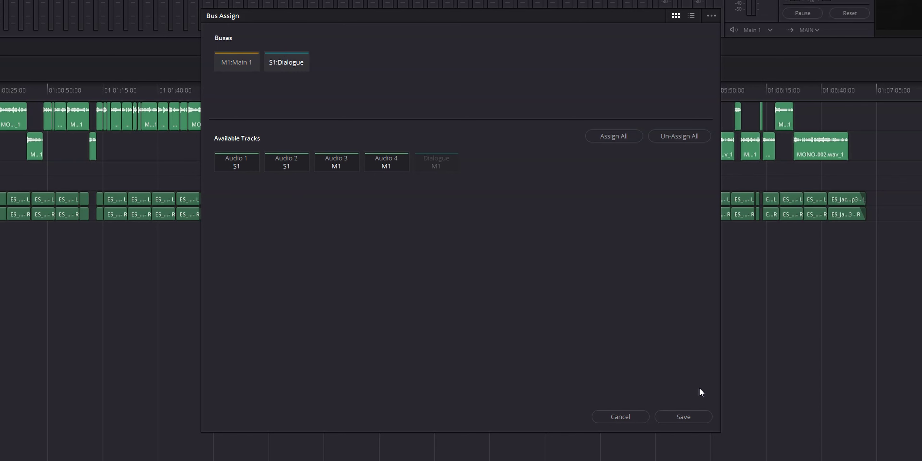
left_click(691, 418)
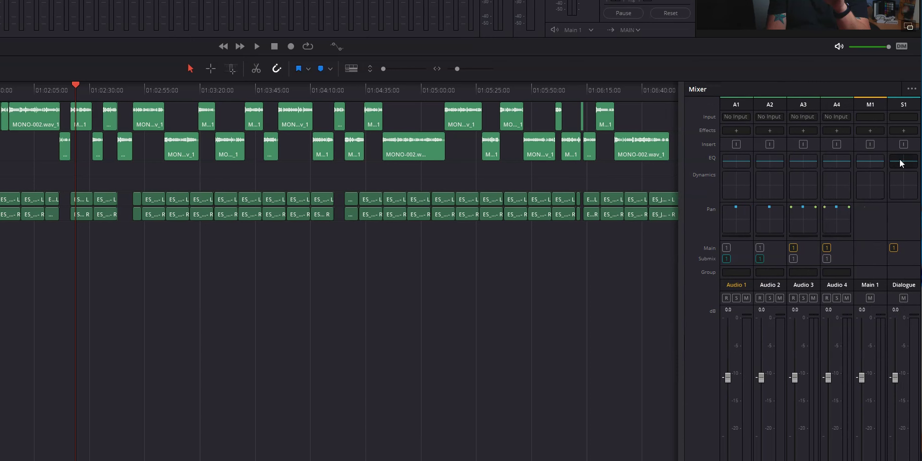
Enable the Band 1 low-cut filter in the Dialogue bus equalizer
double_click(901, 163)
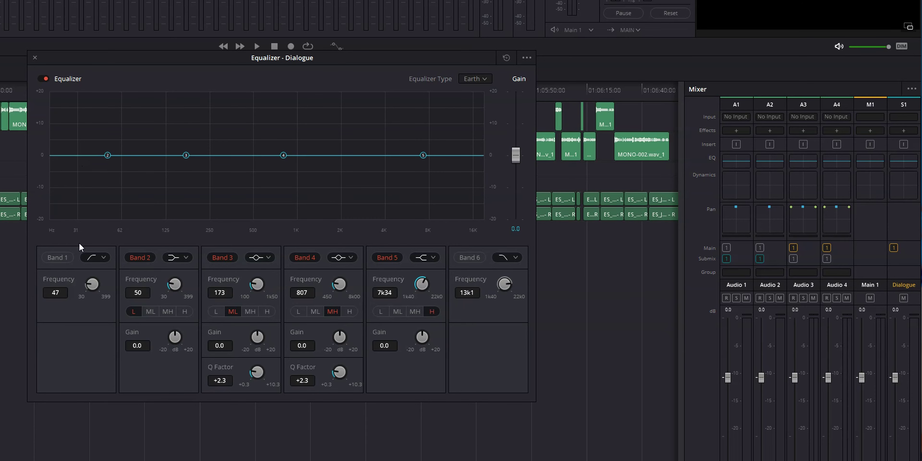
left_click(70, 257)
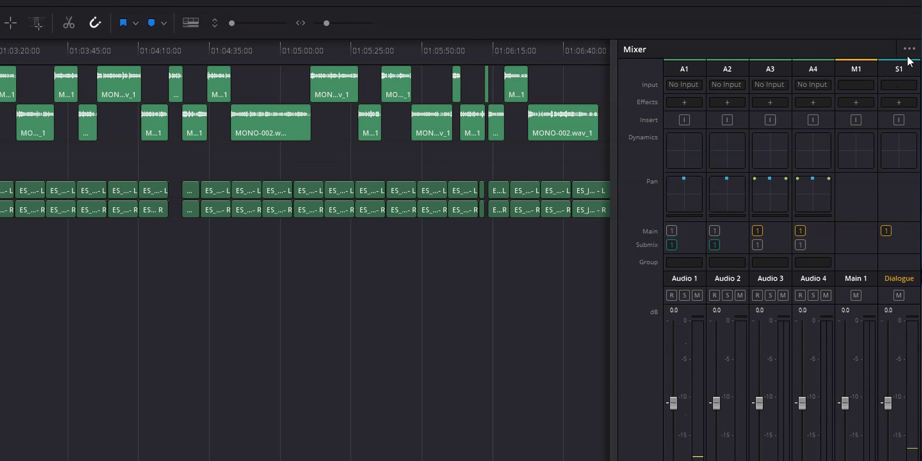
Show the mixer's EQ row and turn on the Dialogue compressor (-15.0 dB threshold, 2.0:1 ratio)
left_click(909, 49)
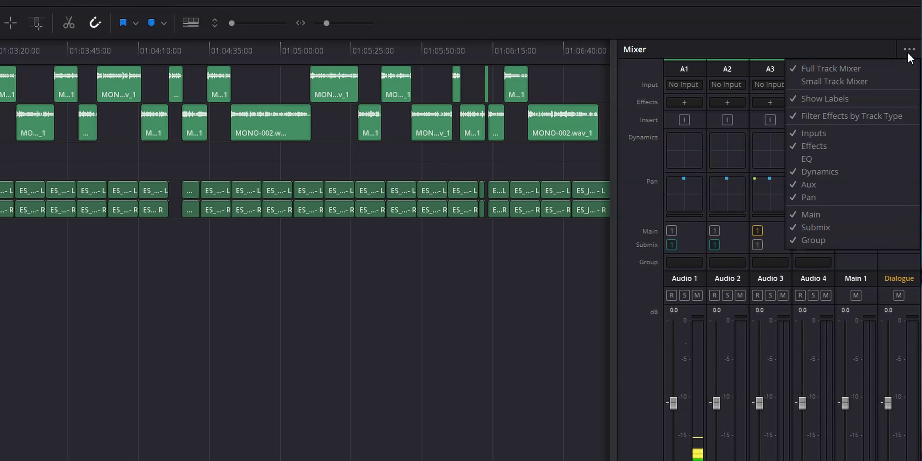
left_click(802, 159)
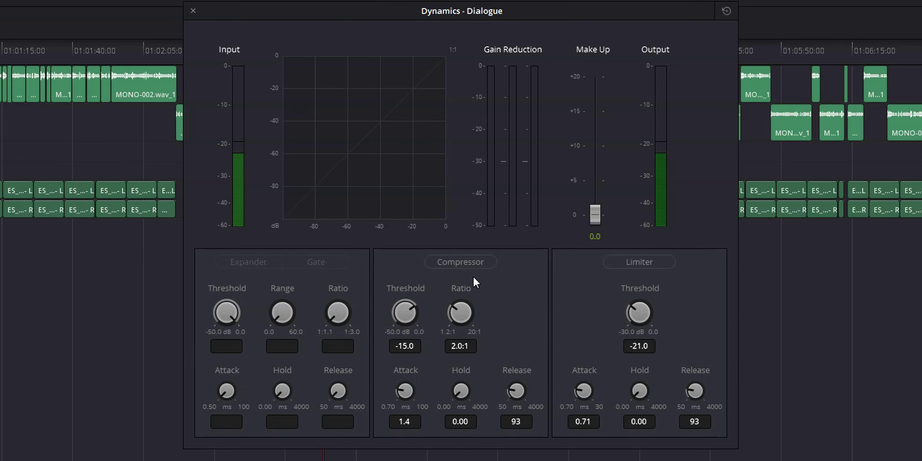
left_click(475, 262)
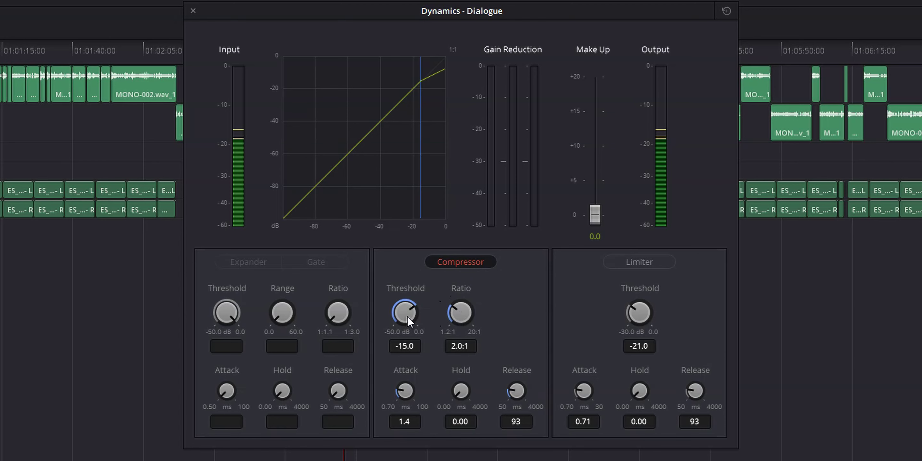
Drag the Dialogue compressor threshold down to about -24 dB
left_click_drag(407, 316, 361, 305)
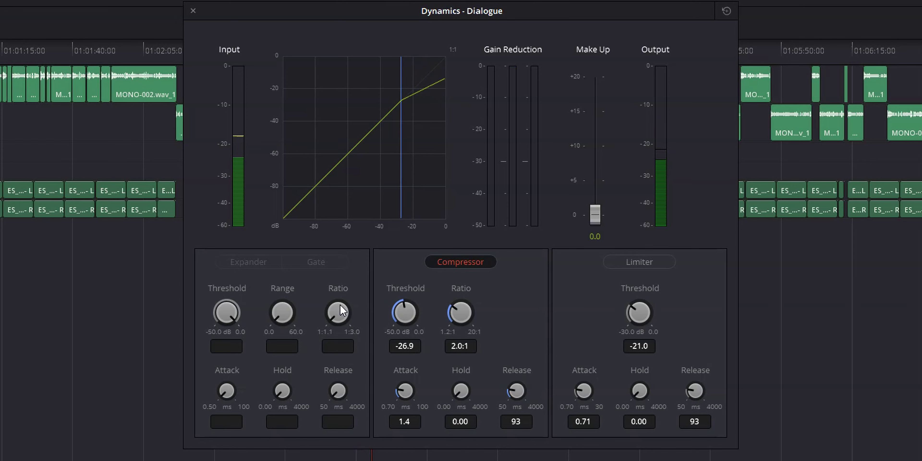
left_click_drag(410, 313, 413, 313)
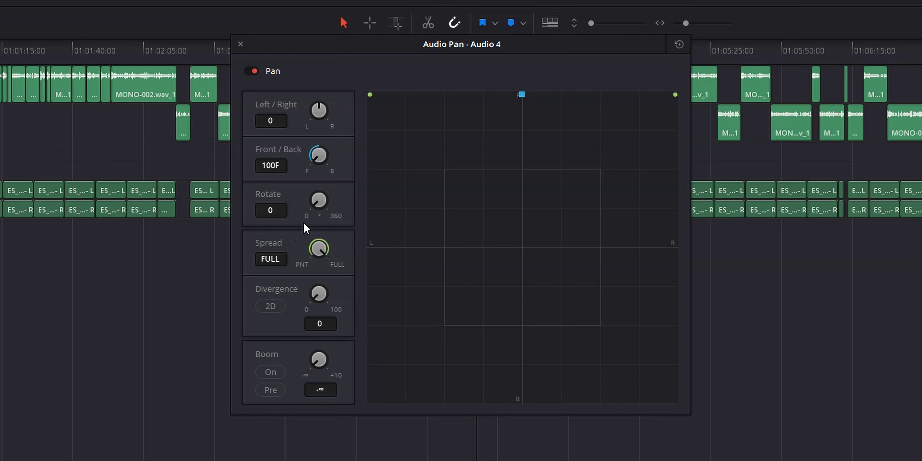
Pull Audio 4's front/back pan from 100F to 54F
left_click_drag(320, 157, 362, 158)
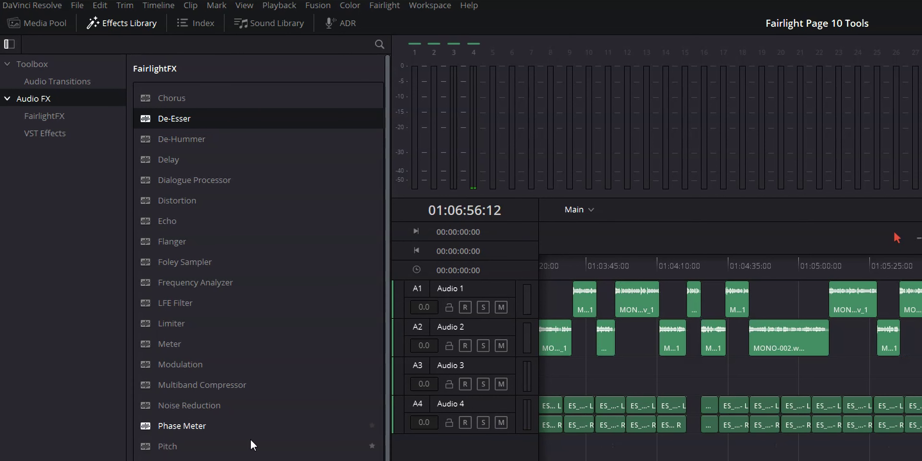
Swap the Effects Library for the Sound Library panel and focus its search field
left_click(143, 26)
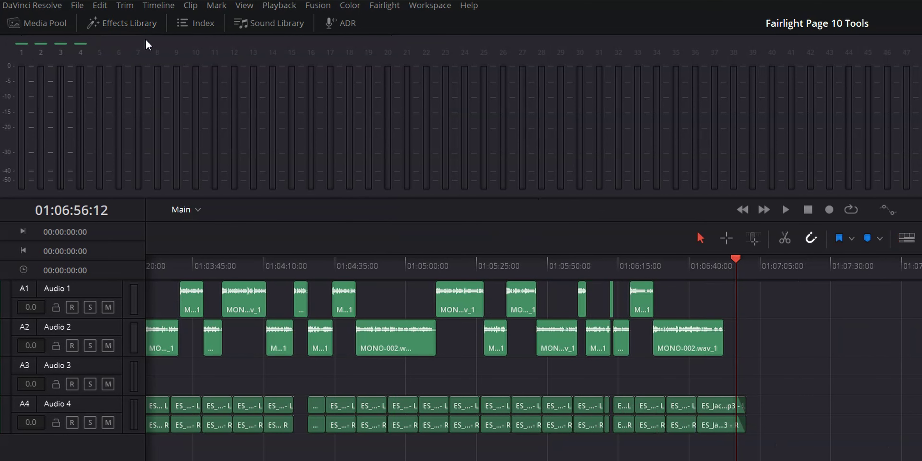
left_click(272, 23)
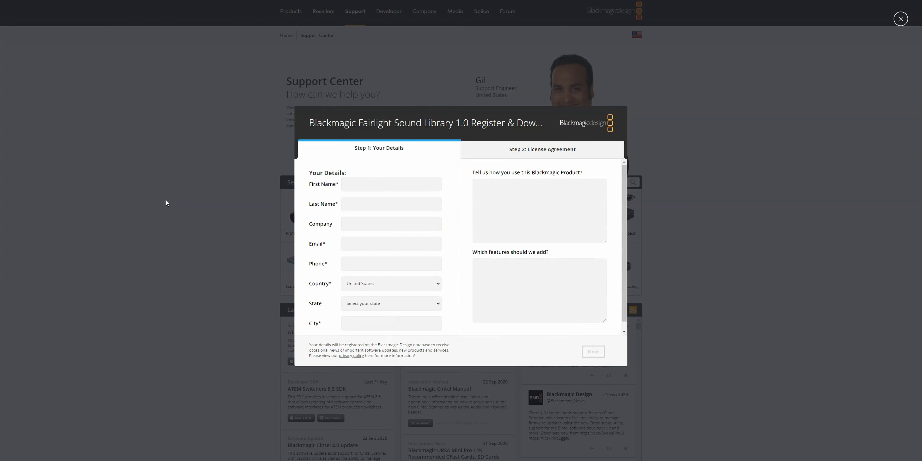
left_click(35, 17)
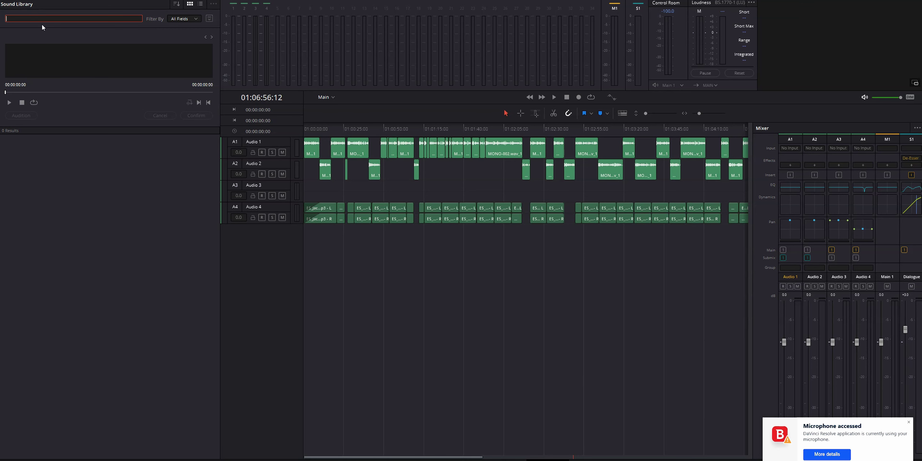
Search the Sound Library for 'wind' and preview the Toy Winding Up clip
type("wind")
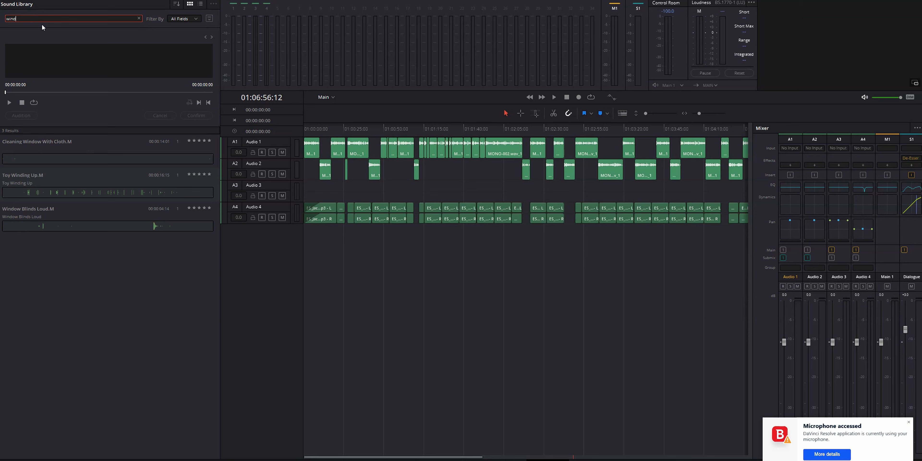
left_click(59, 197)
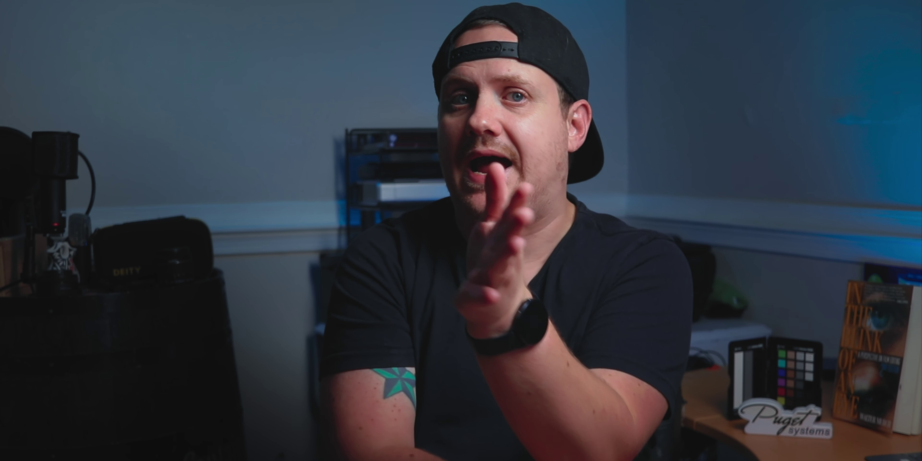
left_click(197, 30)
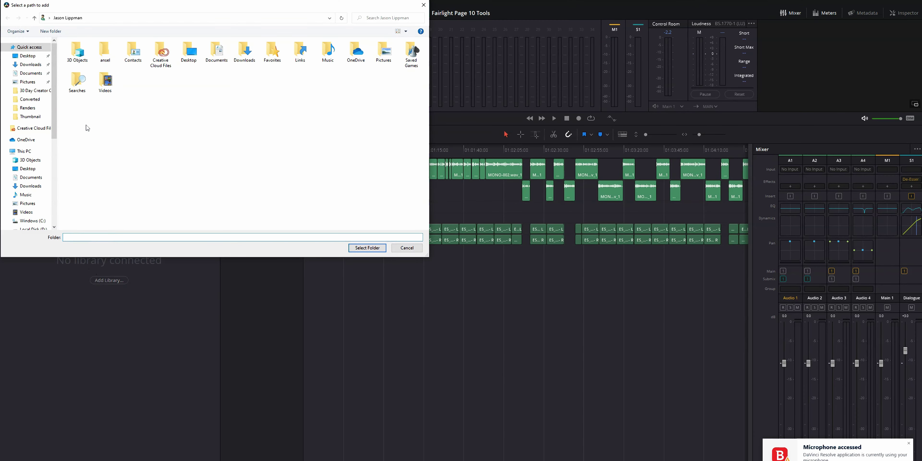
Add D:\Assets\Sound Effects as a sound library and confirm once scanning finishes
scroll(31, 201, "down", 1)
left_click(31, 200)
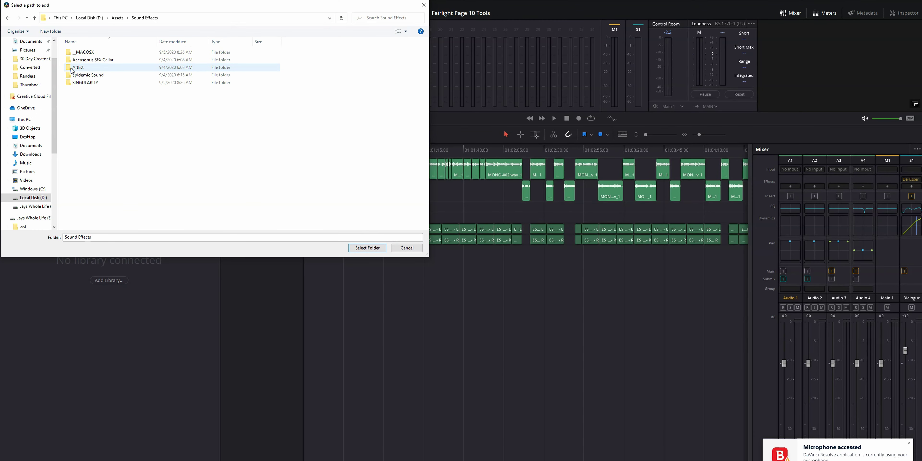
left_click(362, 247)
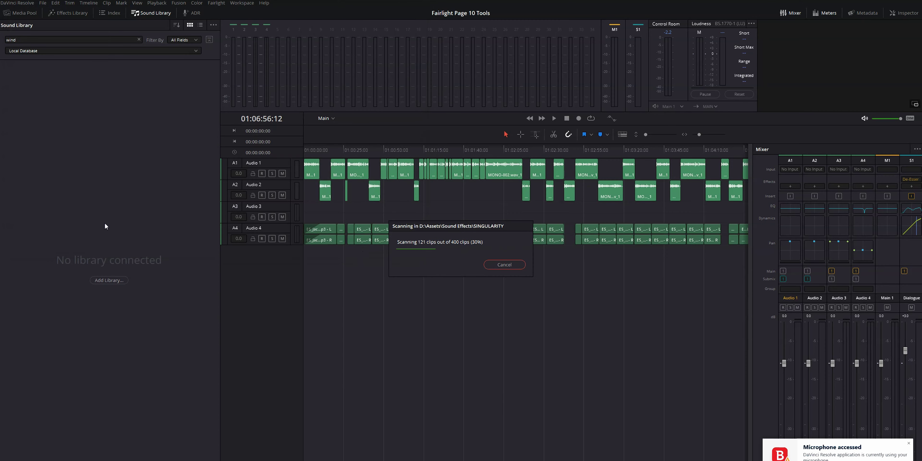
left_click(512, 276)
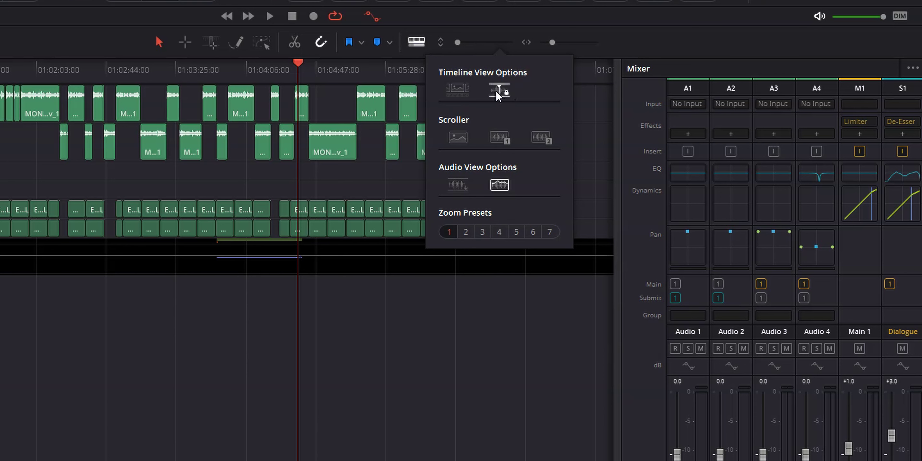
Return the playhead to the timeline start with Home and play it back
key("Home")
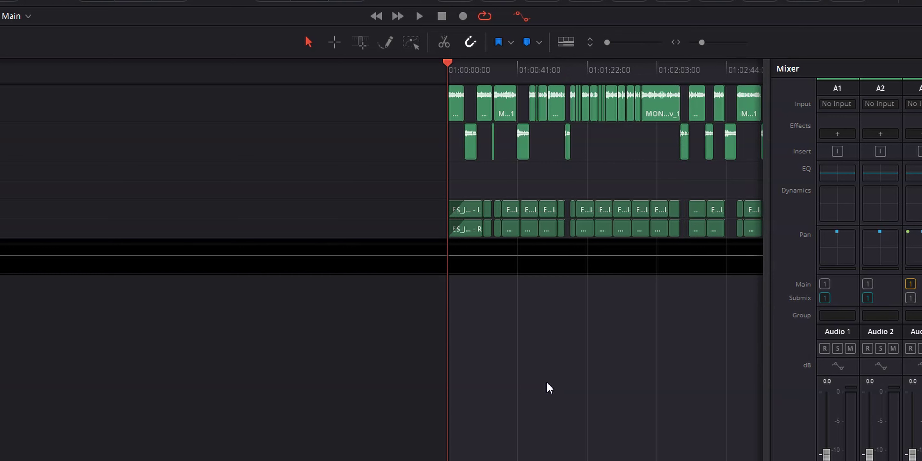
key("space")
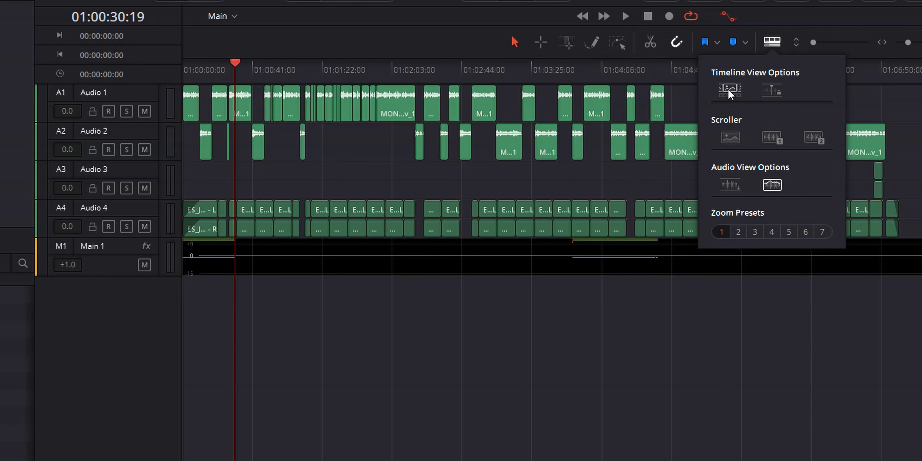
Display the Video 1 and Video 2 tracks in the Fairlight timeline, then play it back
left_click(730, 89)
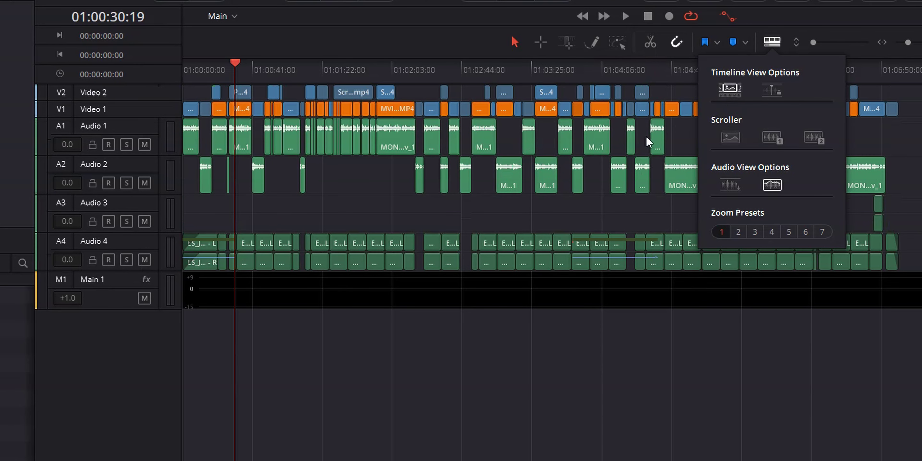
left_click(872, 374)
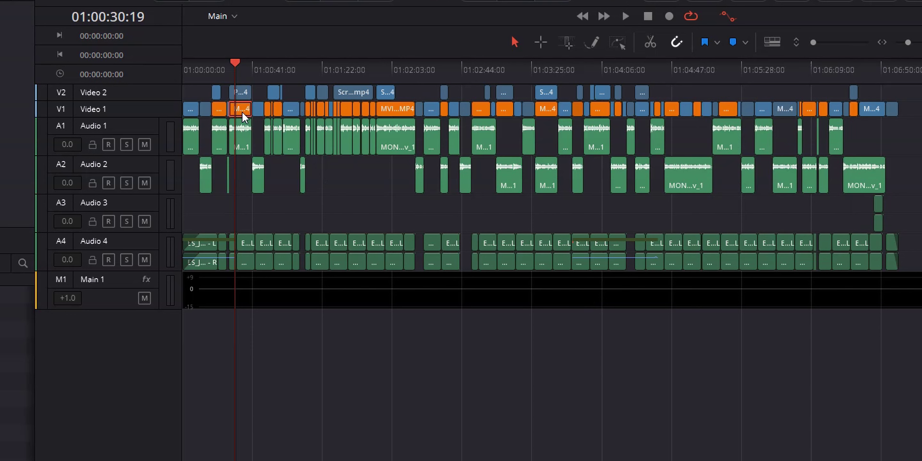
key("space")
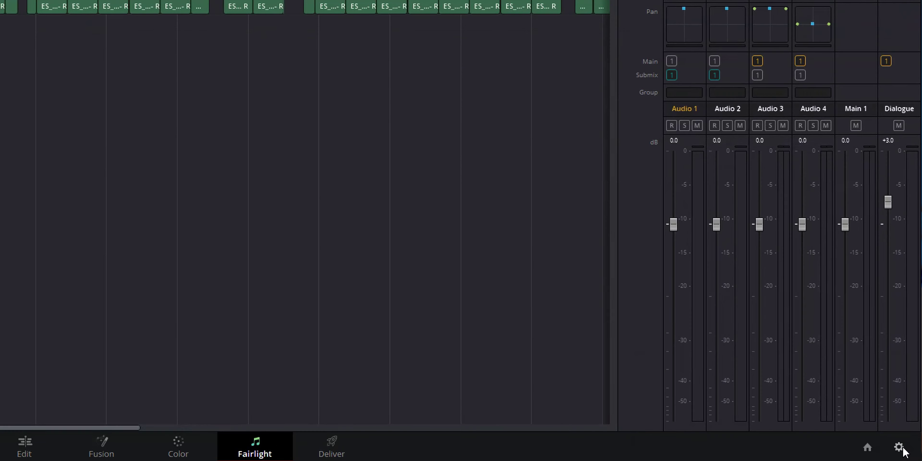
Bring up the Fairlight project settings showing the current -23 LUFS target loudness
left_click(899, 447)
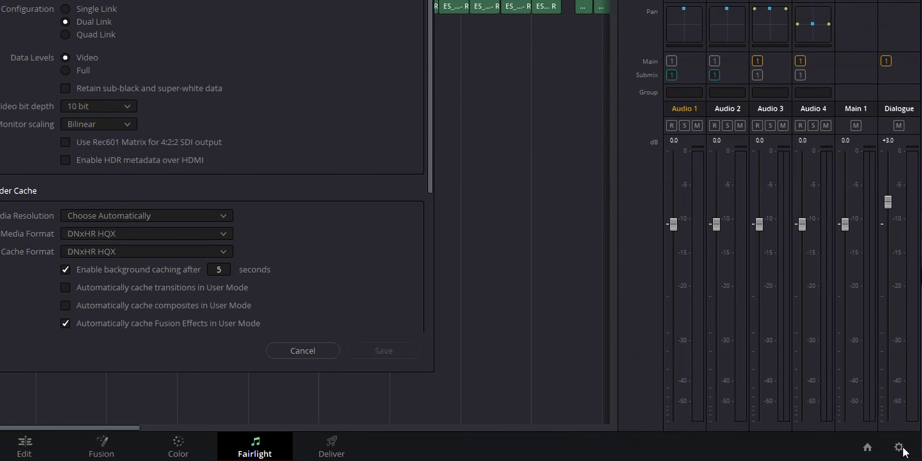
left_click(224, 189)
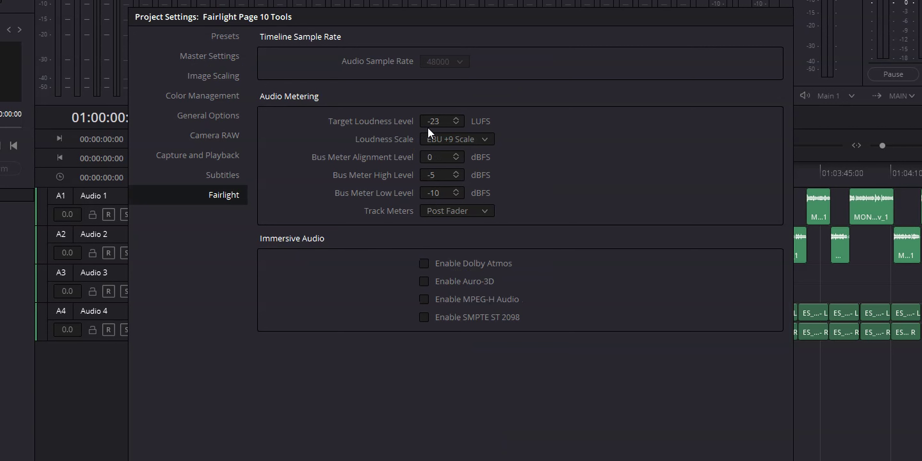